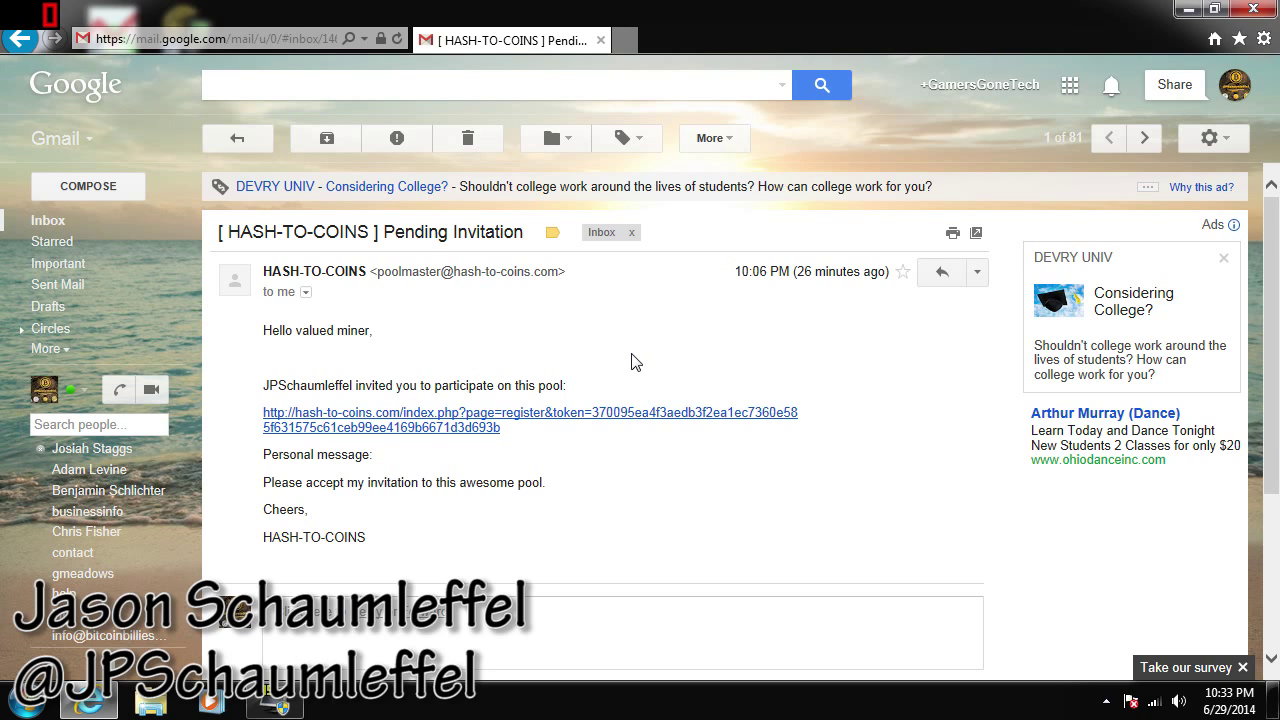
Follow the registration link in the Hash-to-Coins pending invitation email
click(472, 425)
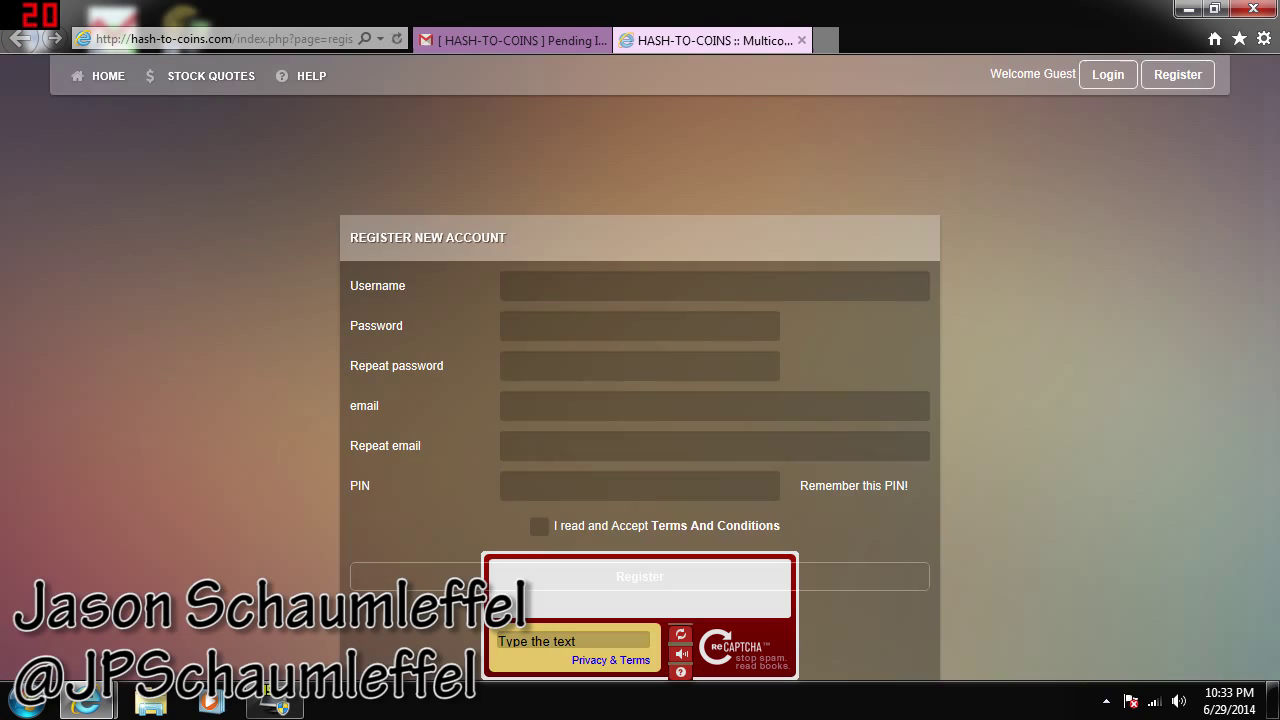
Enter the chosen username and the account password twice
scroll(928, 283, down, 2)
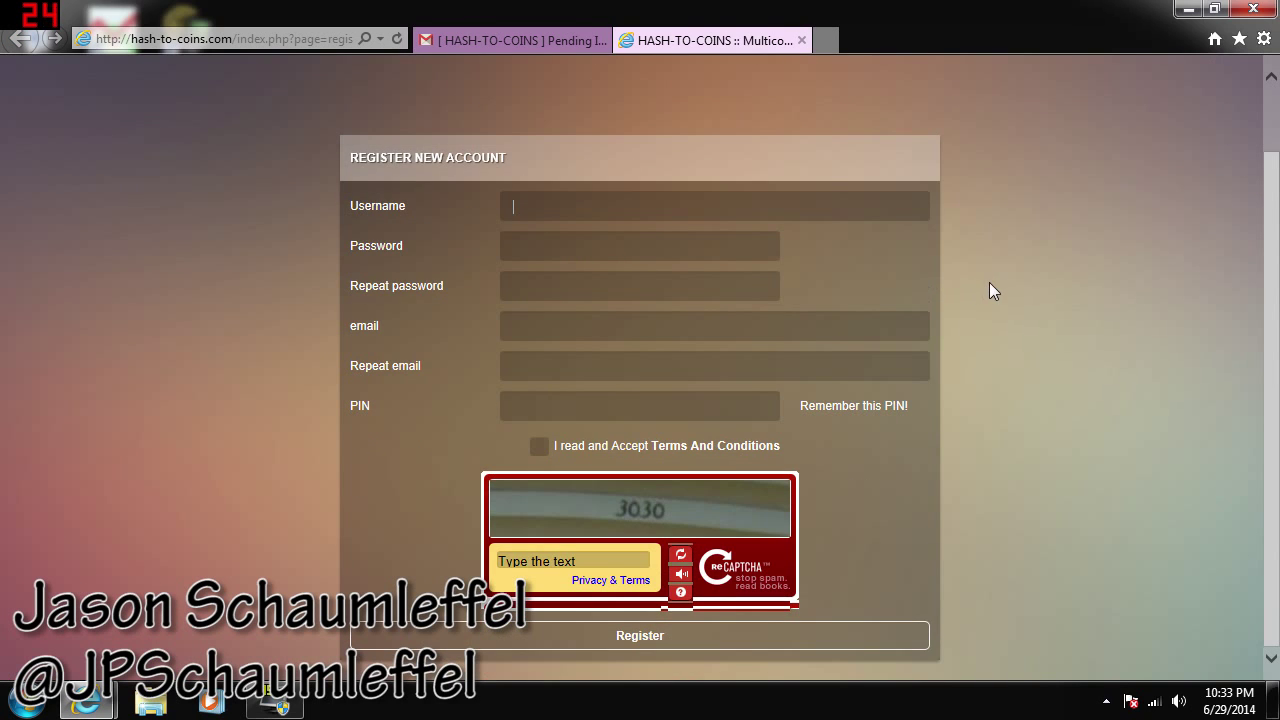
text(GamersGoneTech)
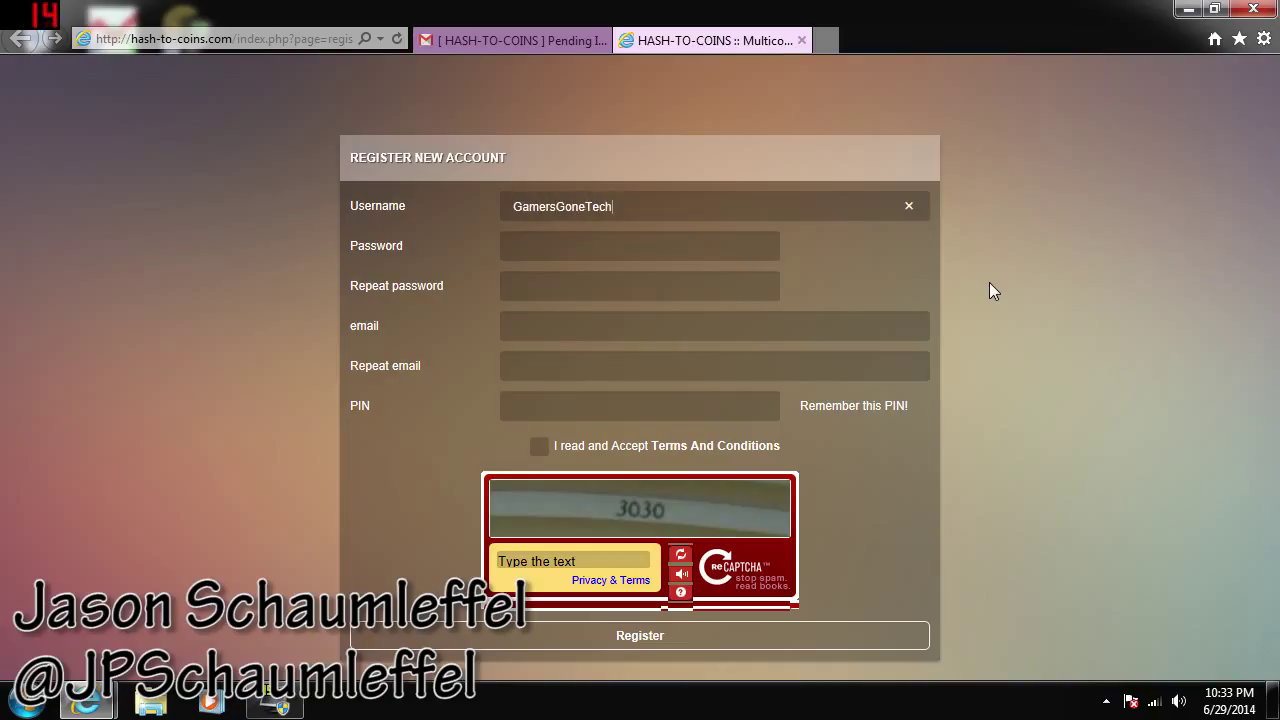
key(Tab)
text(•••••••)
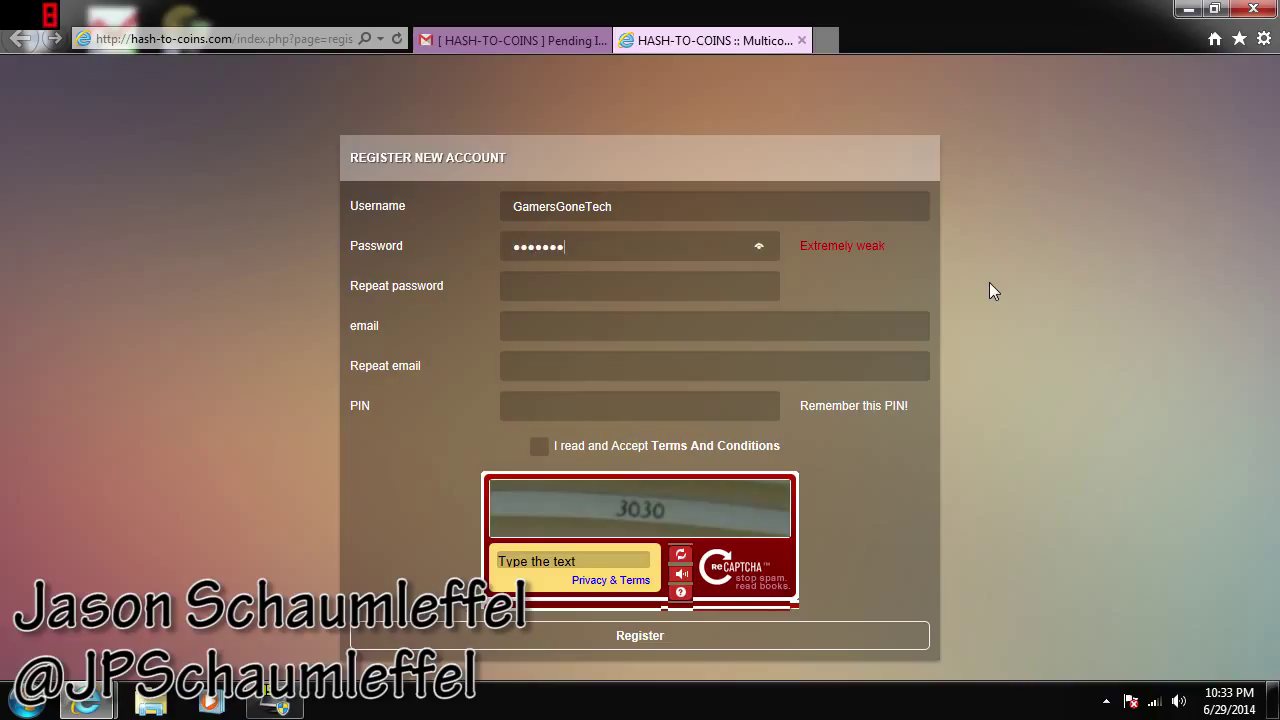
text(•)
key(Tab)
text(••••••••)
Fill in the account e-mail address and repeat it in the confirmation field
key(Tab)
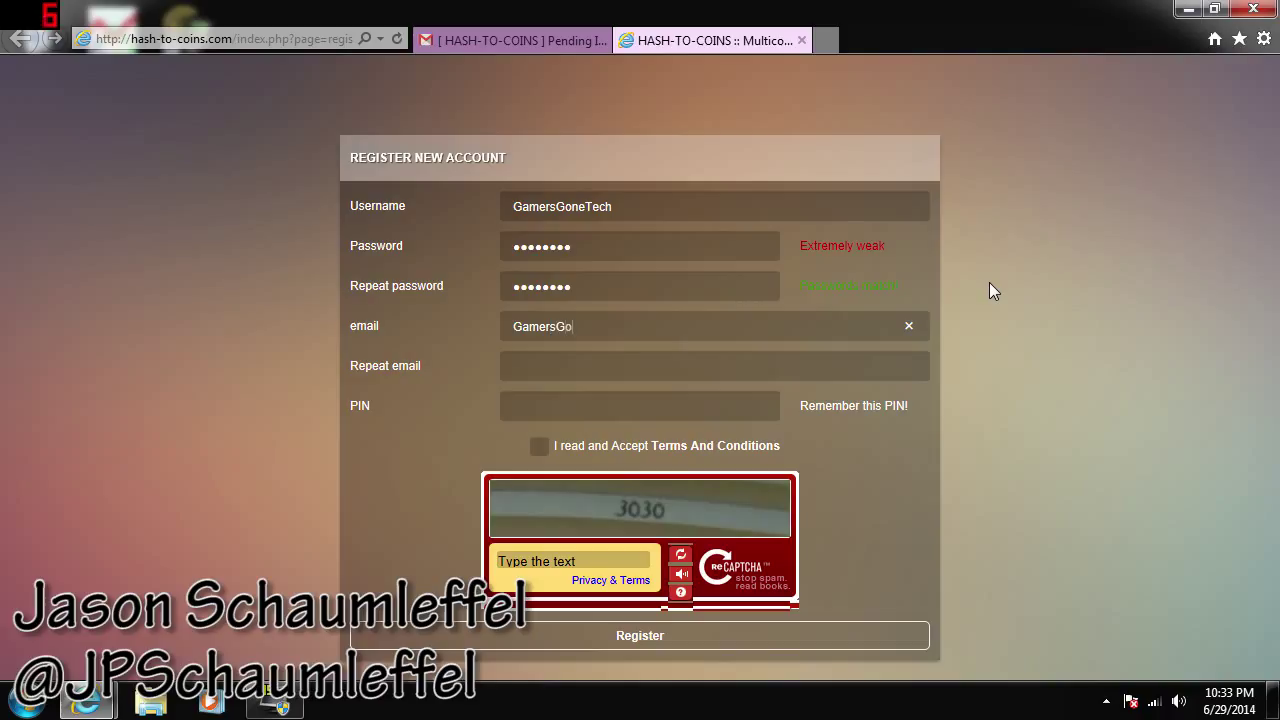
key(Tab)
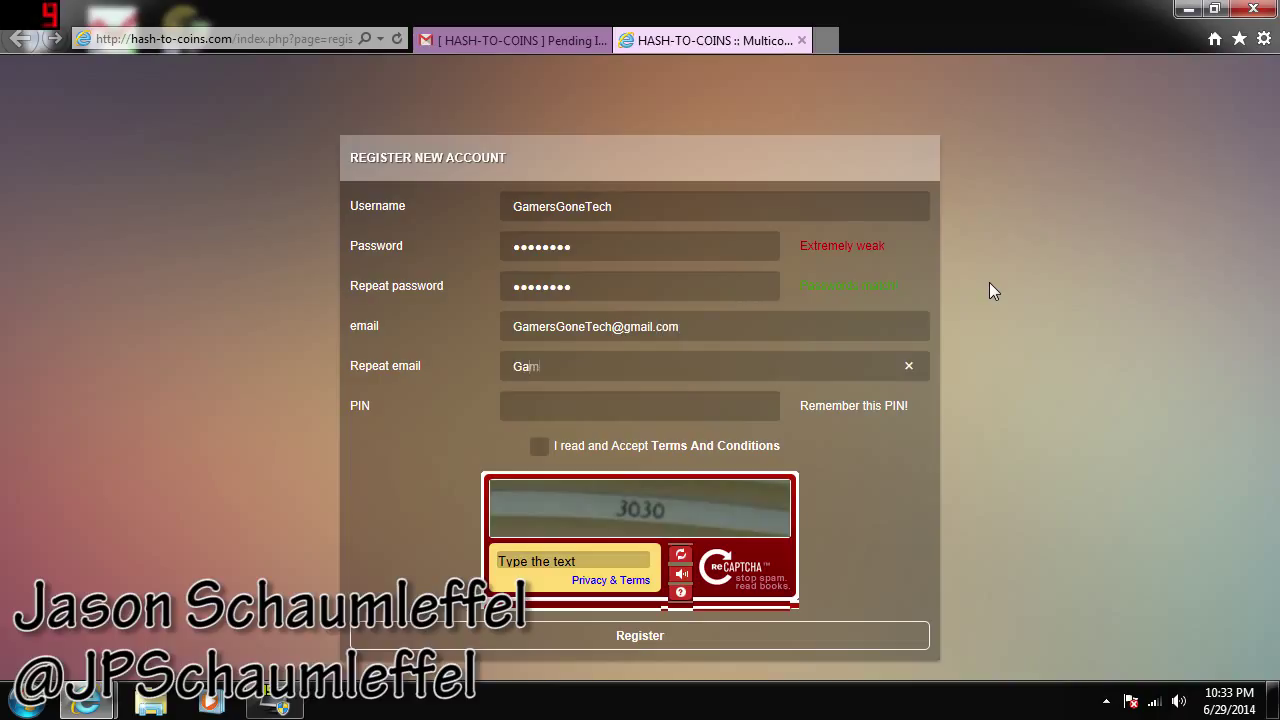
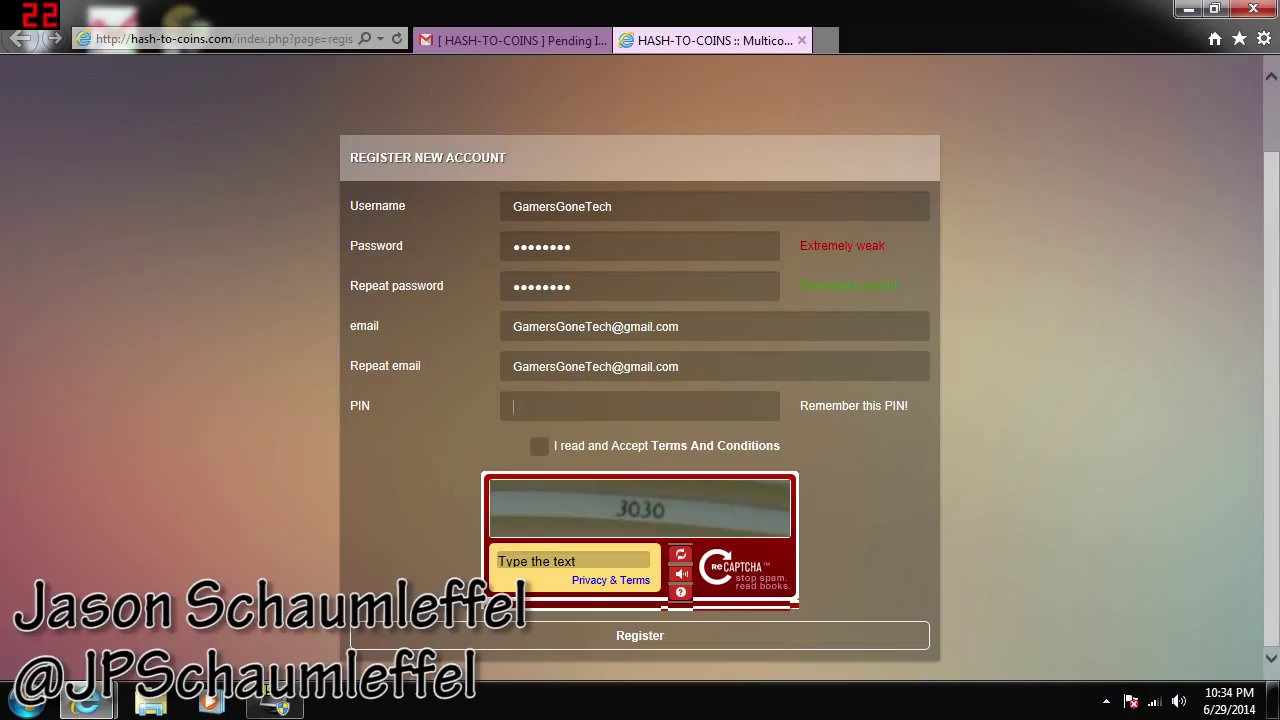
Enter a PIN, accept the Terms and Conditions, answer captcha 3030 and submit the registration
click(1133, 450)
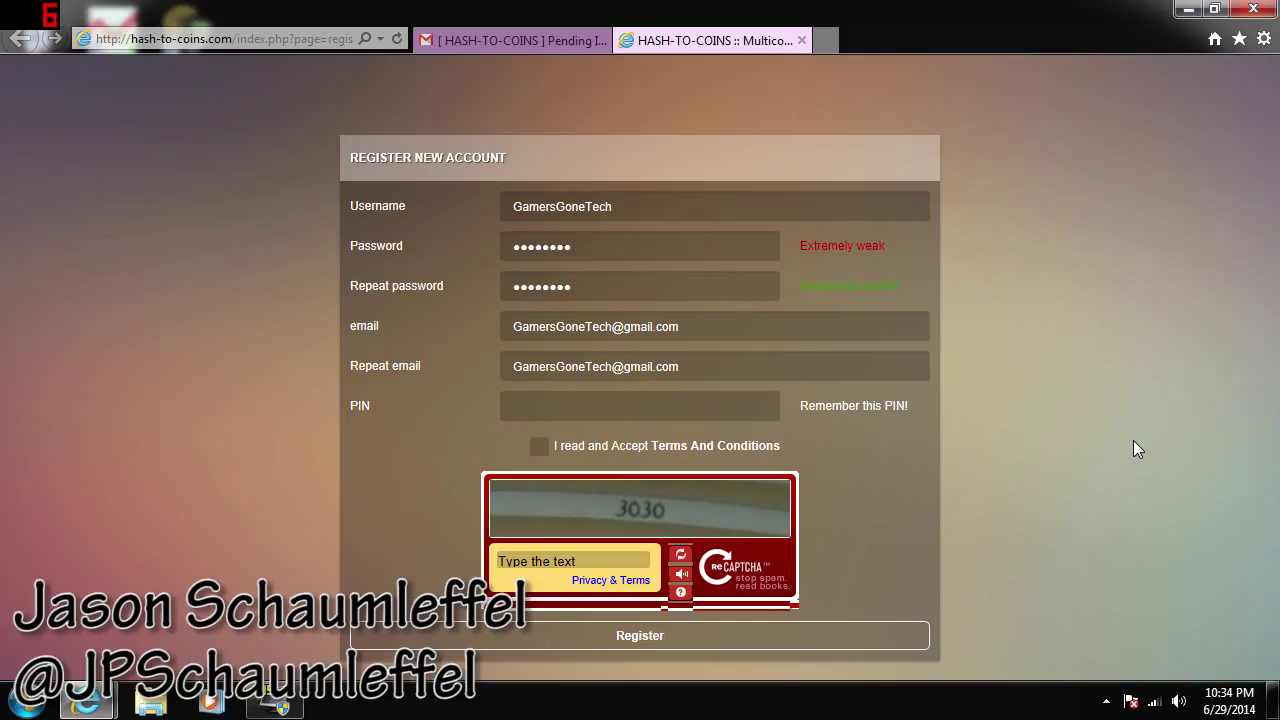
text(••••)
click(546, 445)
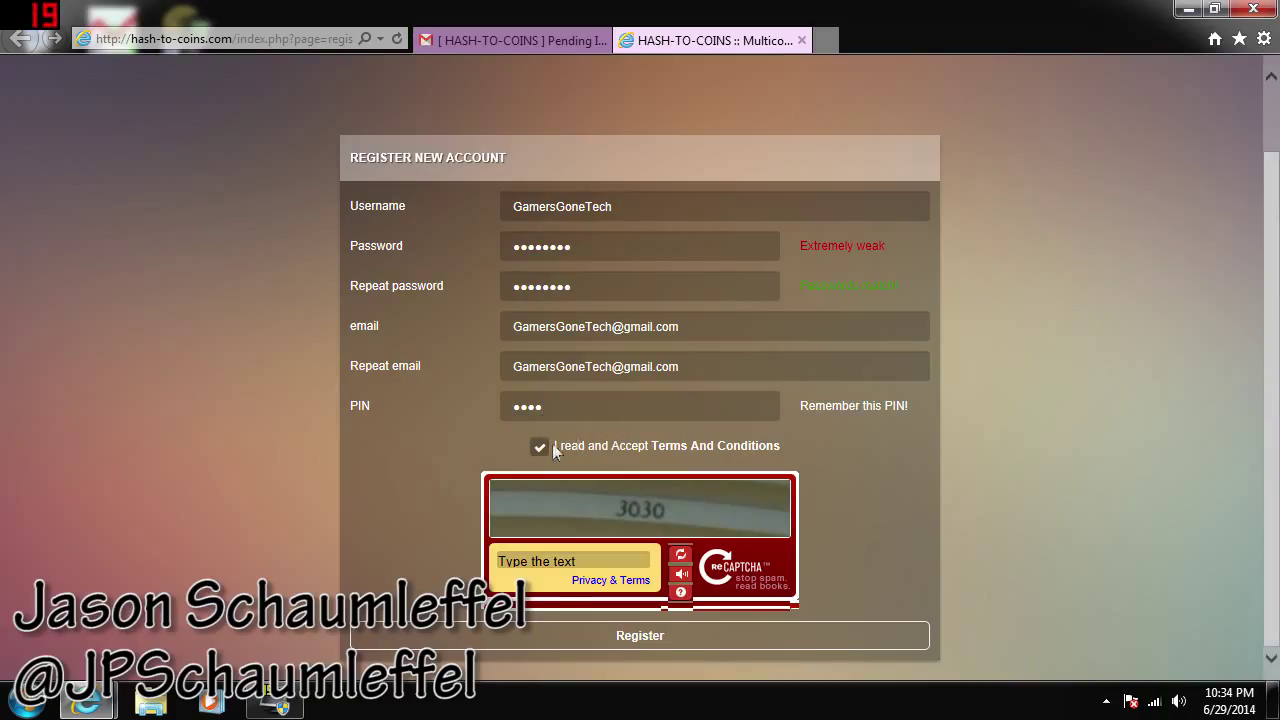
key(Tab)
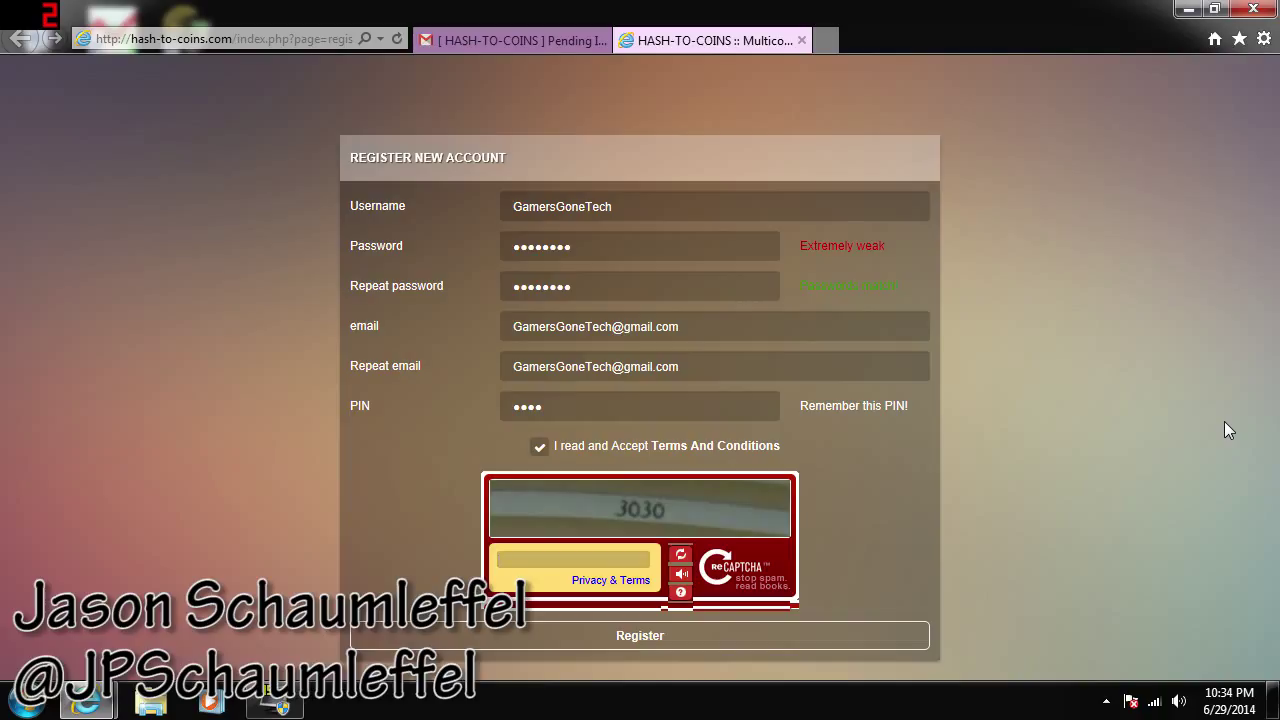
text(3030)
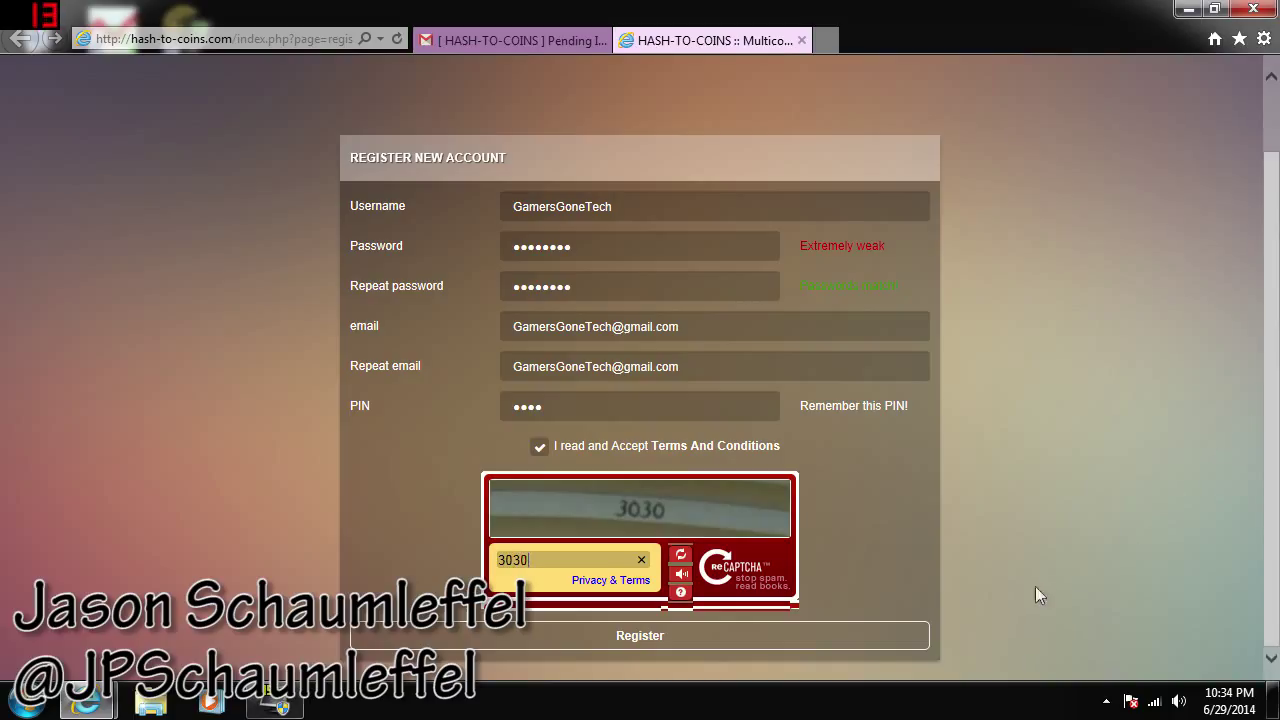
click(920, 634)
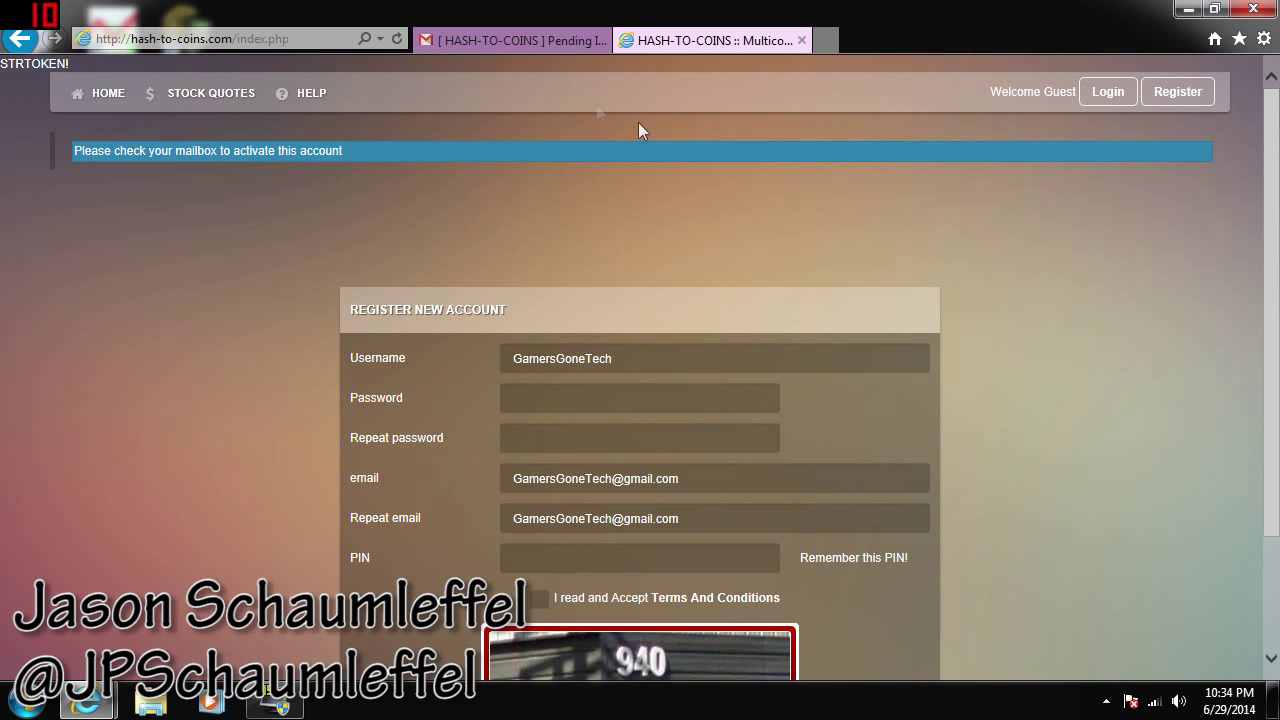
Open the Hash-to-Coins E-Mail verification message in the Gmail inbox and follow its activation link
click(508, 42)
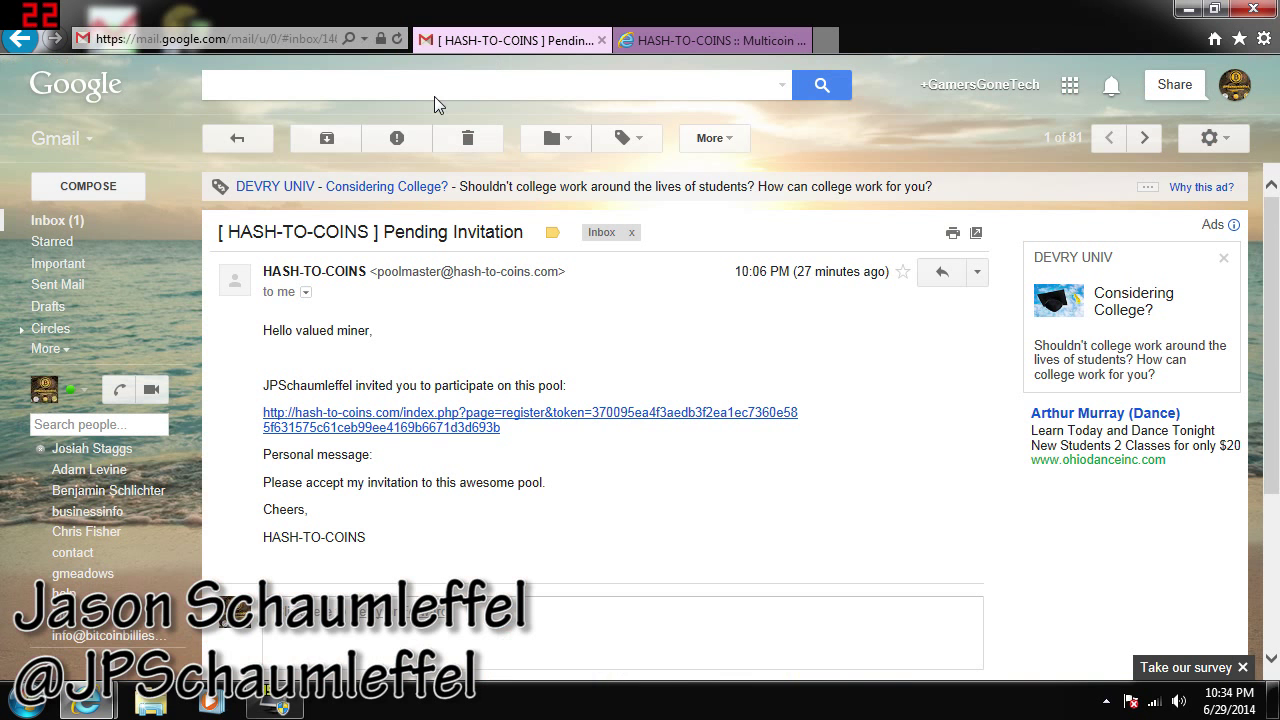
click(108, 222)
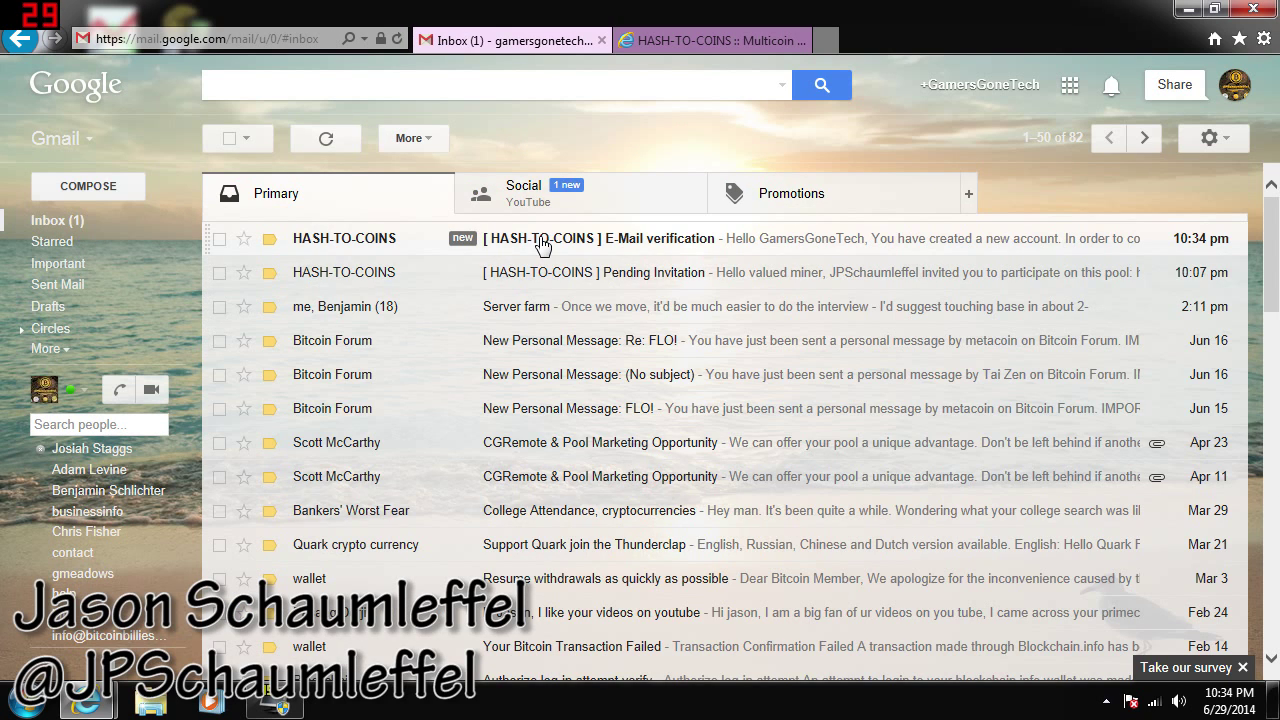
click(540, 244)
click(440, 460)
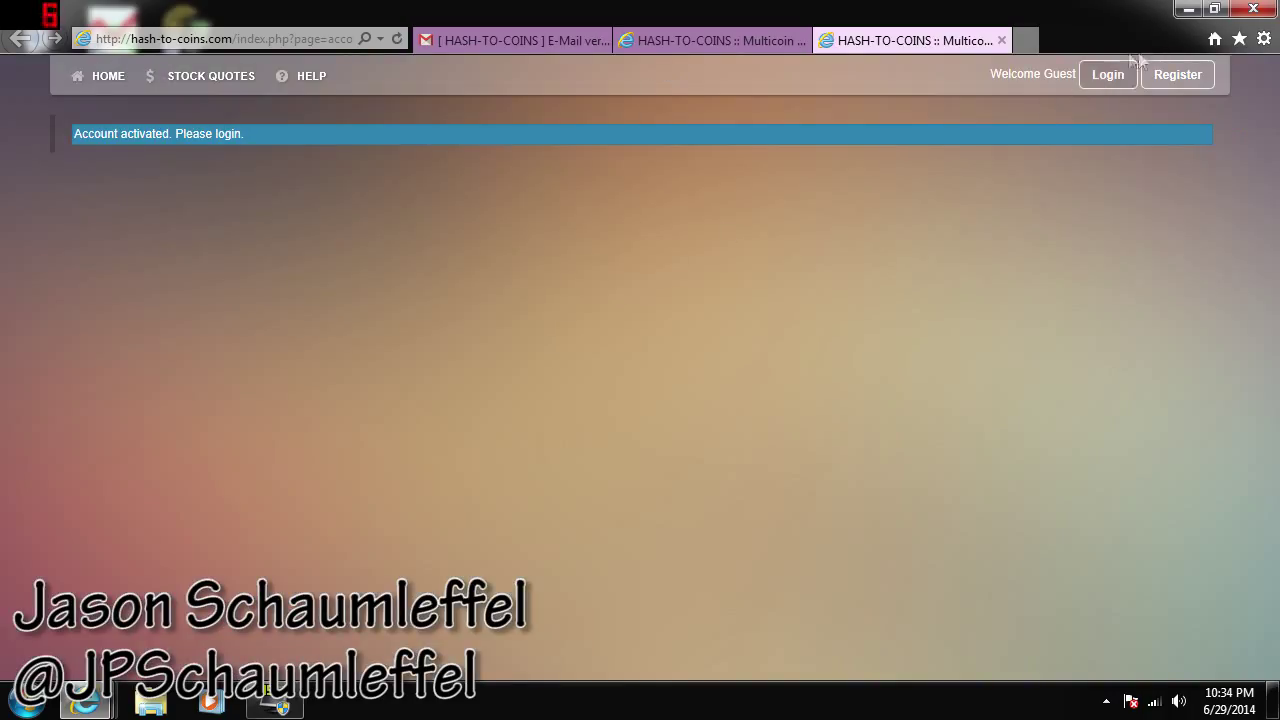
Log in with the account e-mail and password, declining to save the password
click(1108, 75)
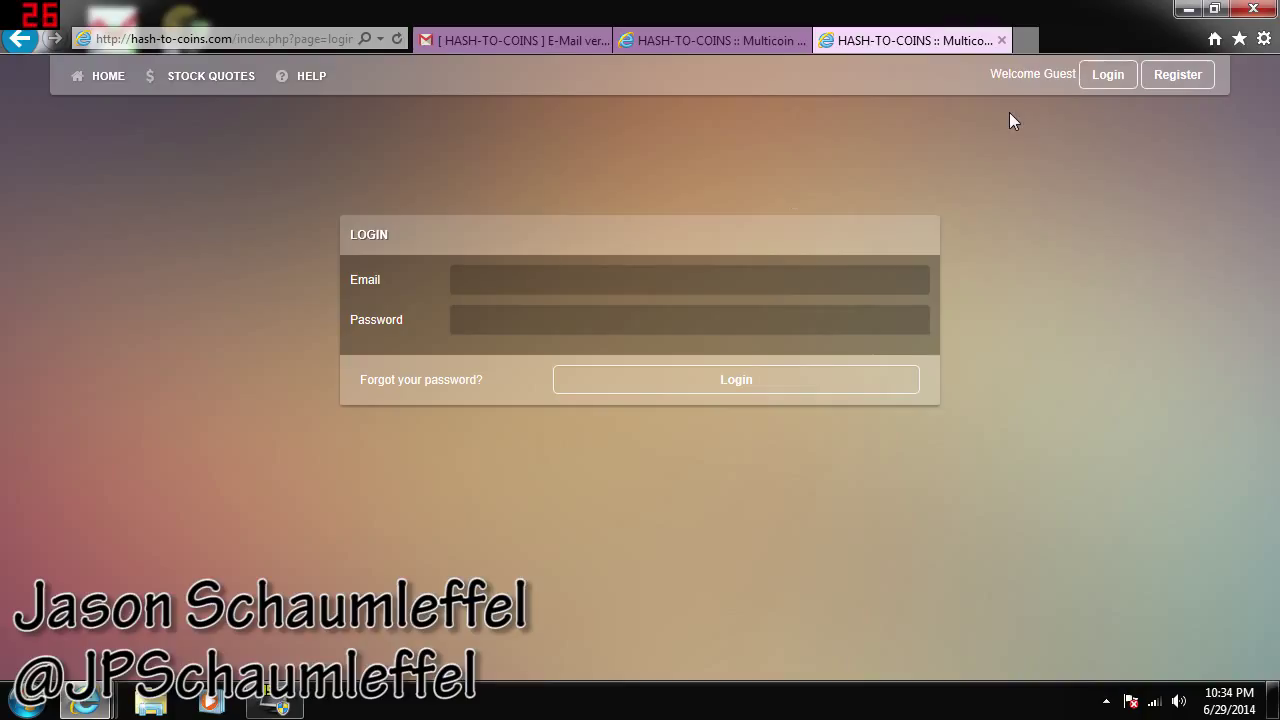
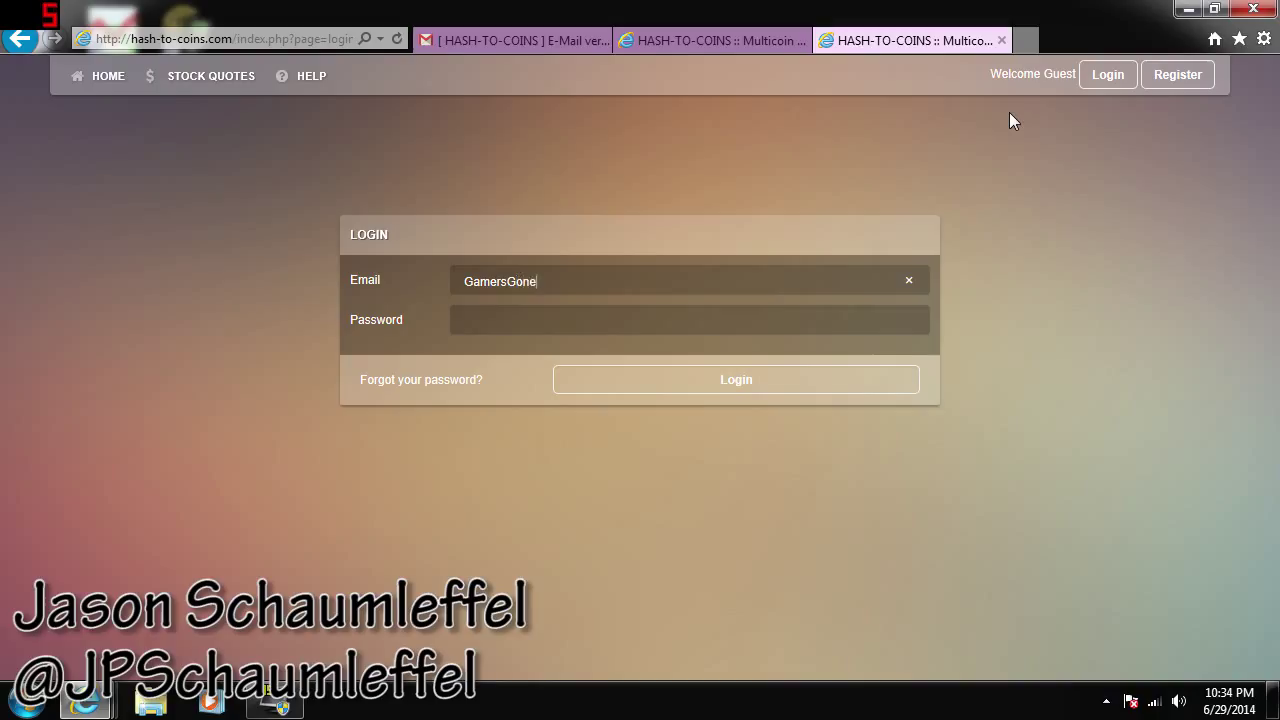
key(Menu)
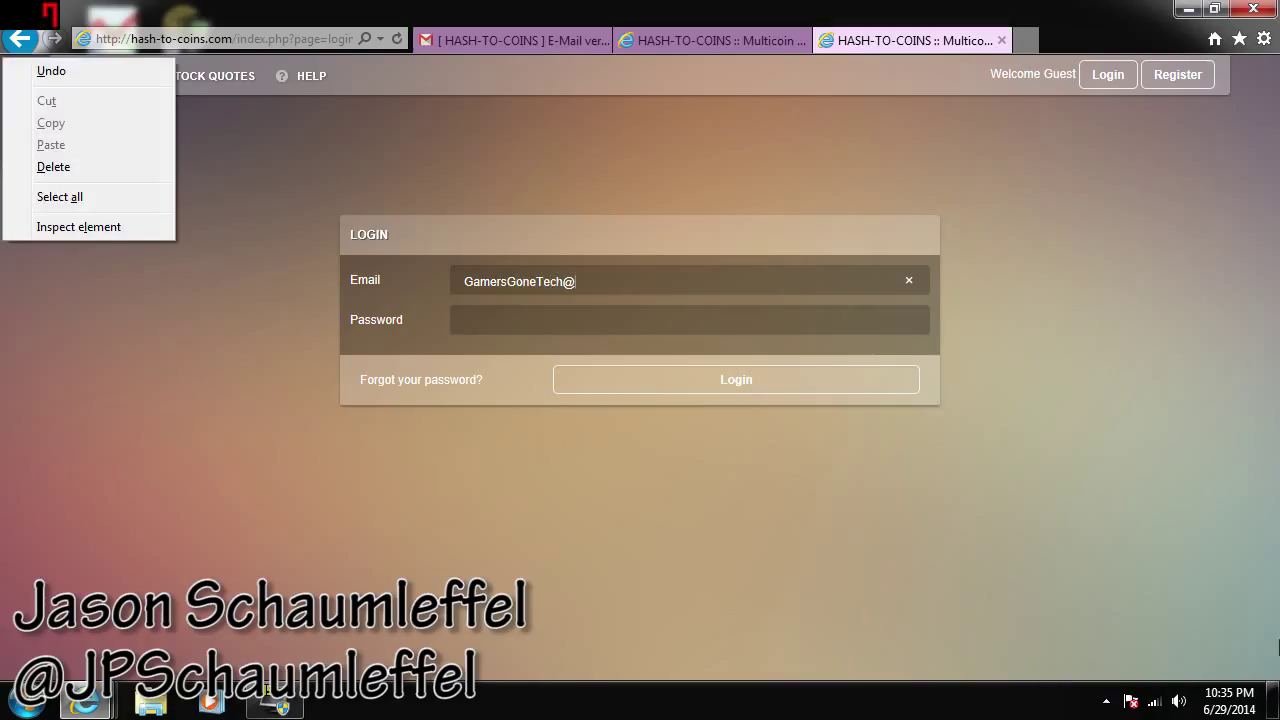
click(600, 288)
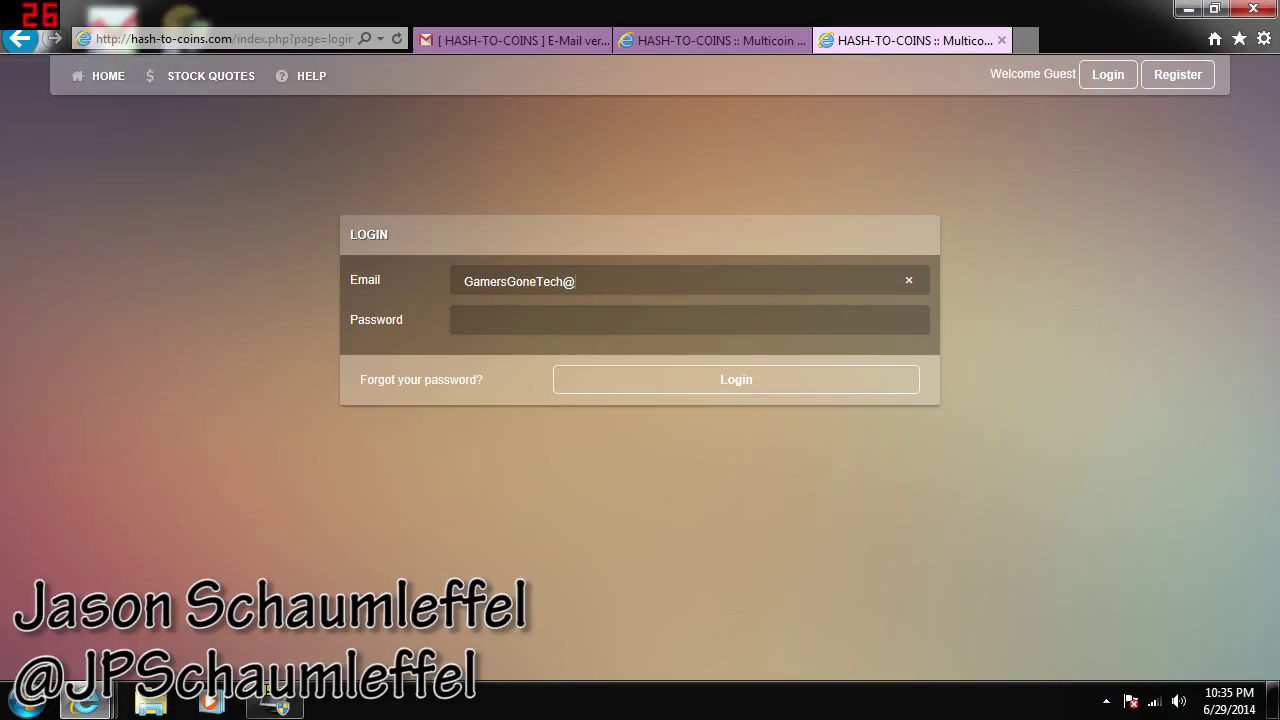
text(gmail.com)
key(Tab)
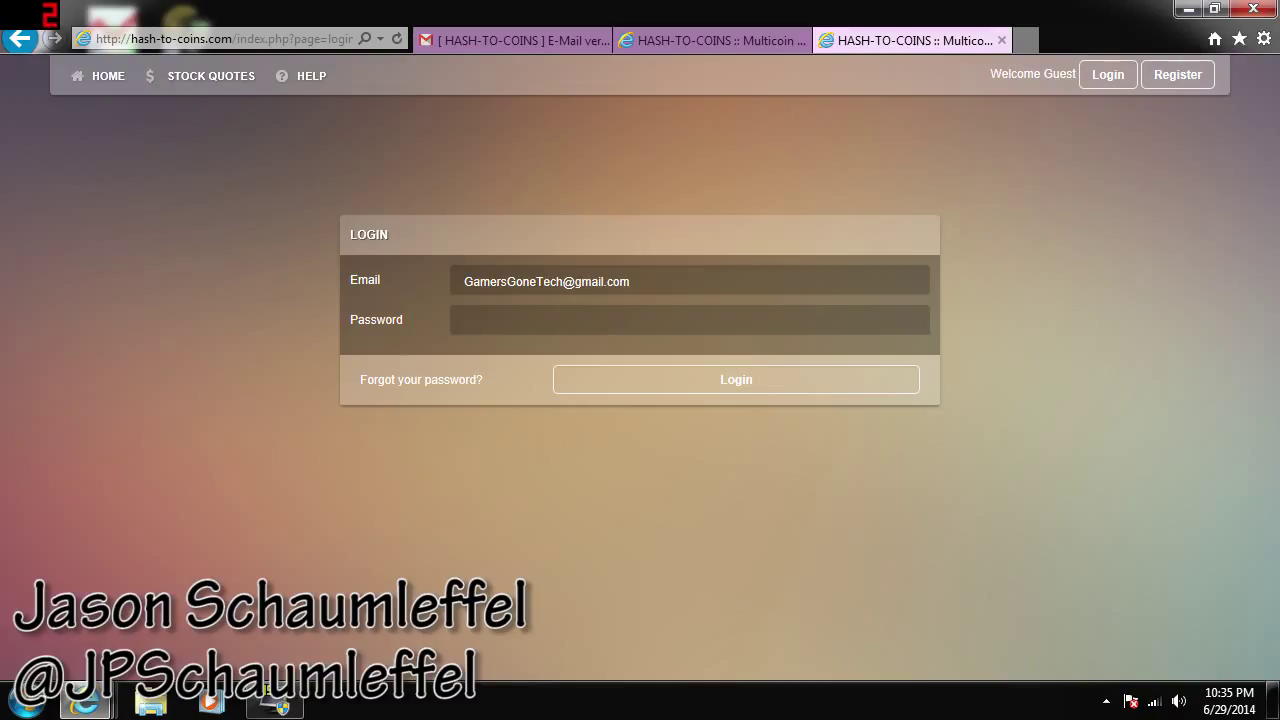
text(••••••••)
key(Return)
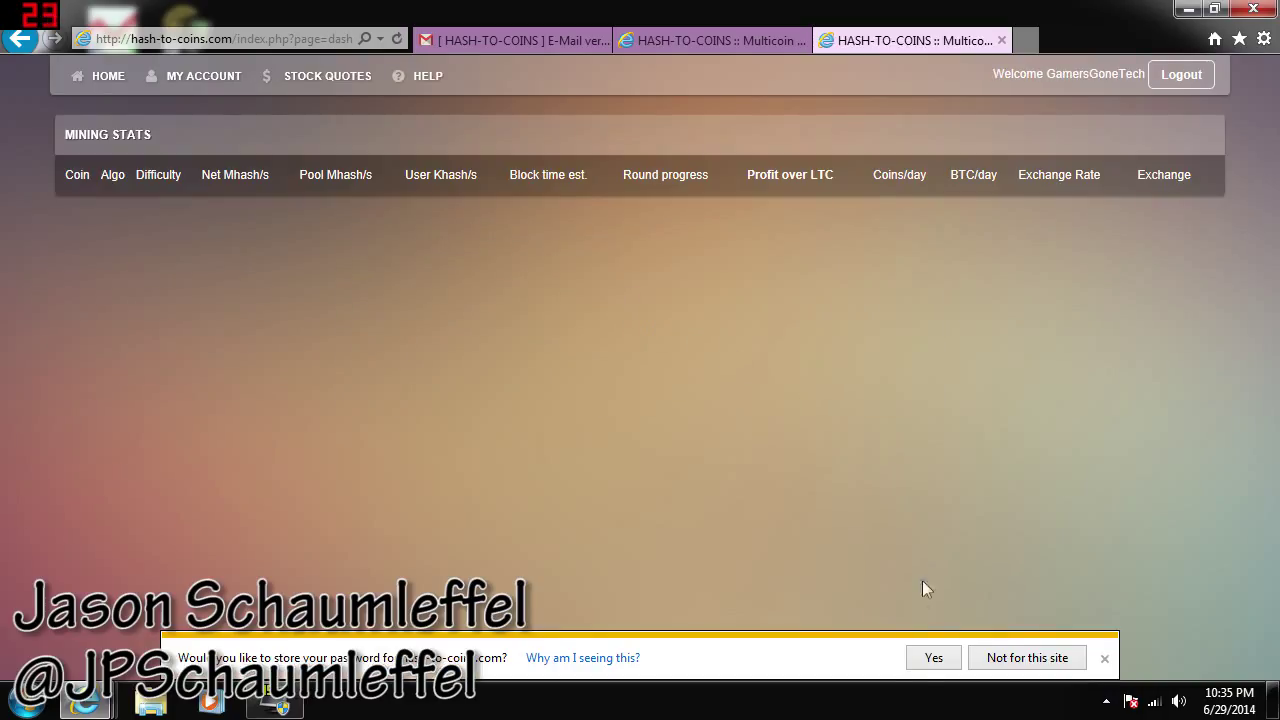
click(1013, 664)
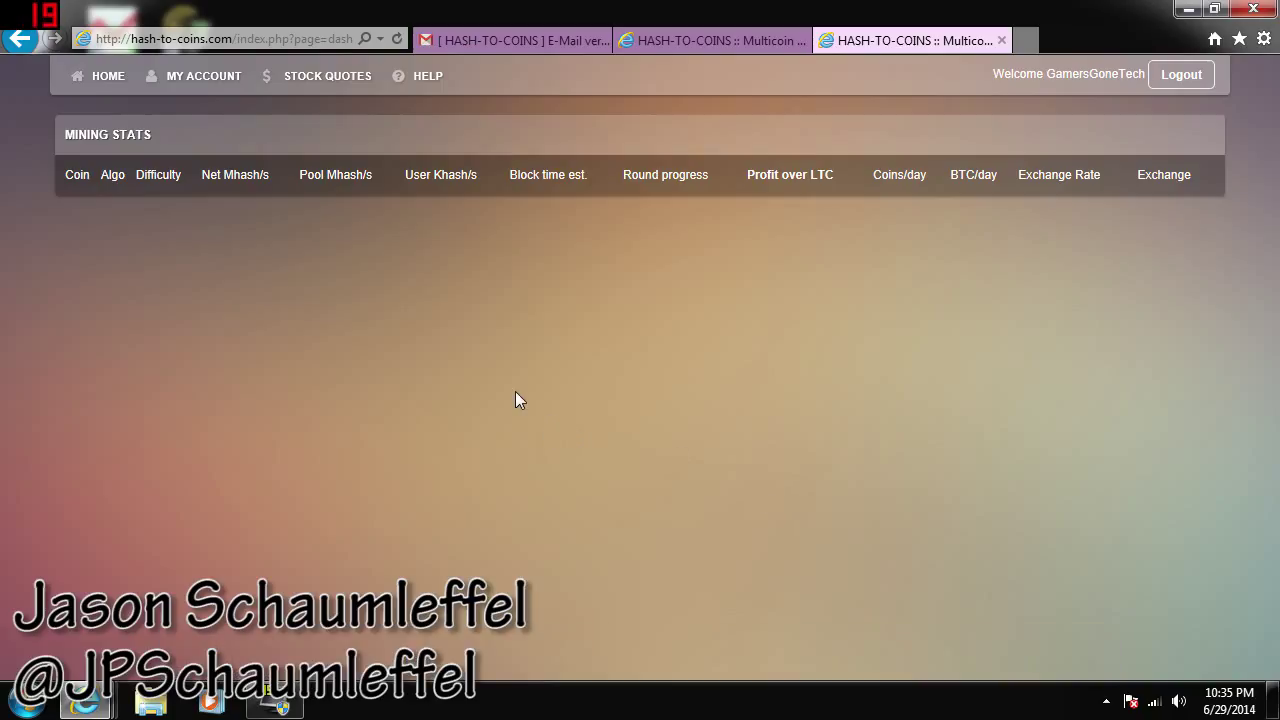
On MY ACCOUNT > Workers, enter new worker name 'Jason' and its password
click(183, 77)
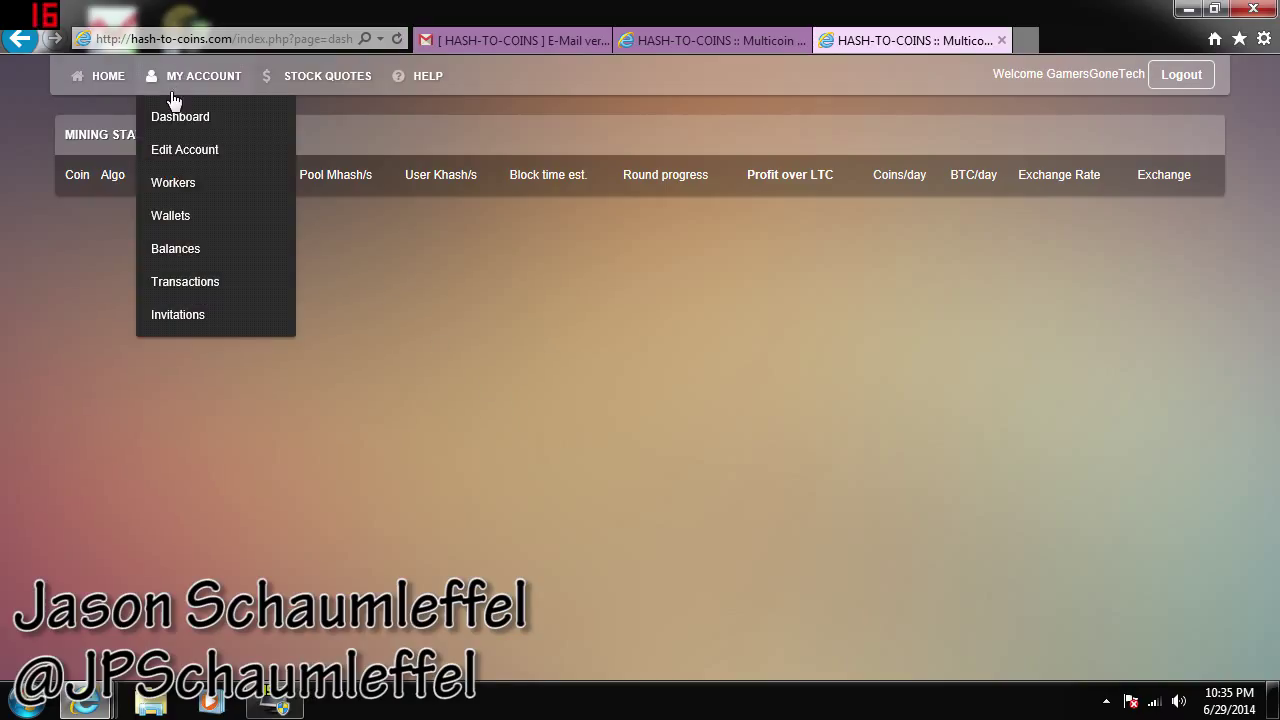
click(163, 185)
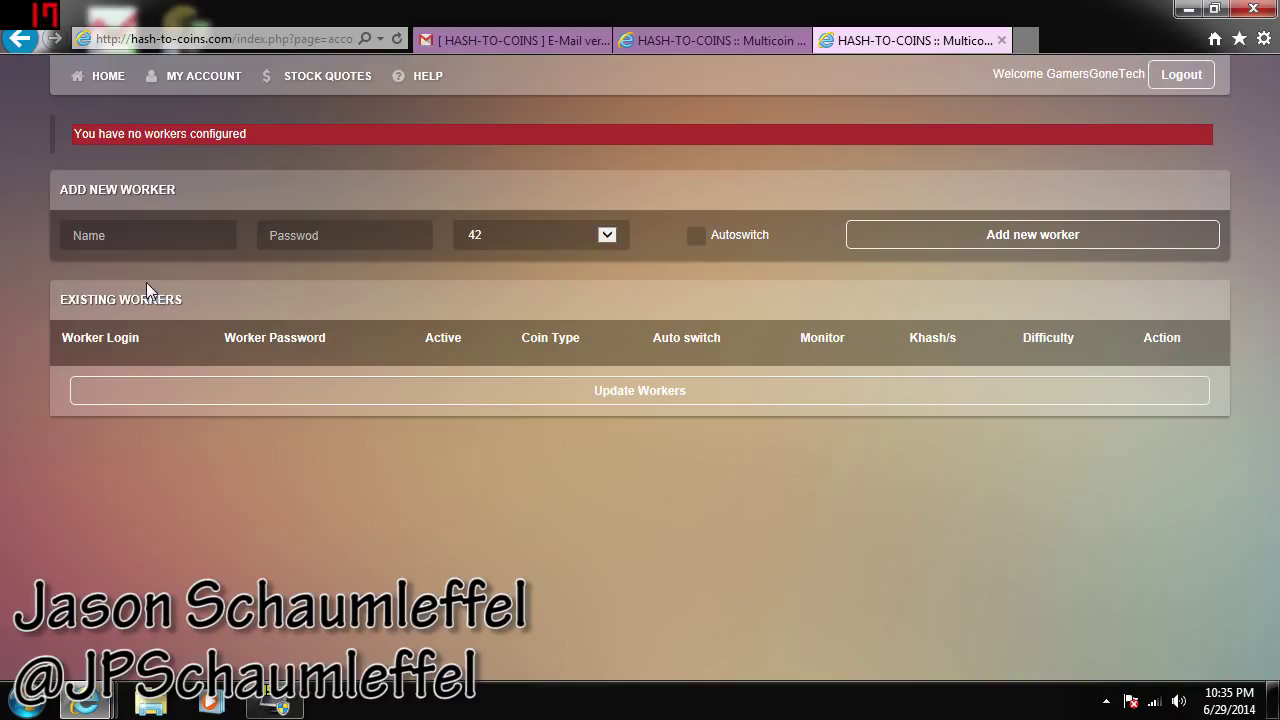
click(130, 236)
text(Jason)
key(Tab)
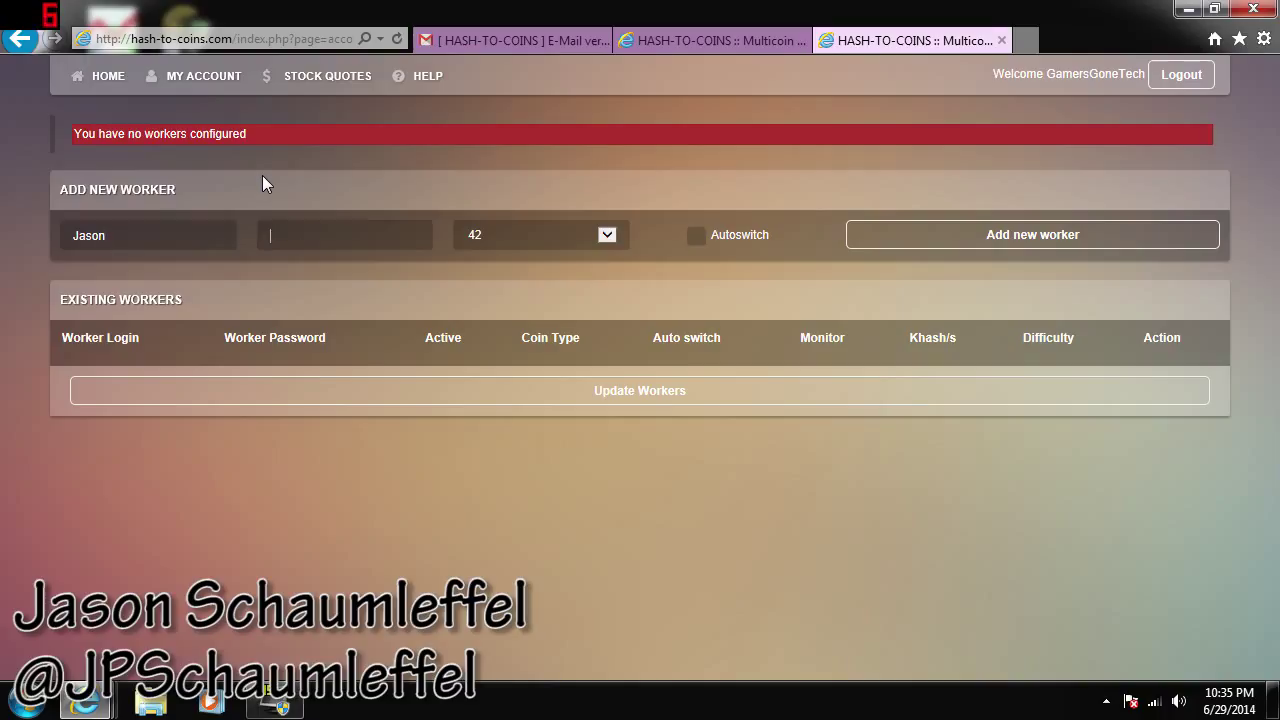
text(123)
text(4)
click(543, 232)
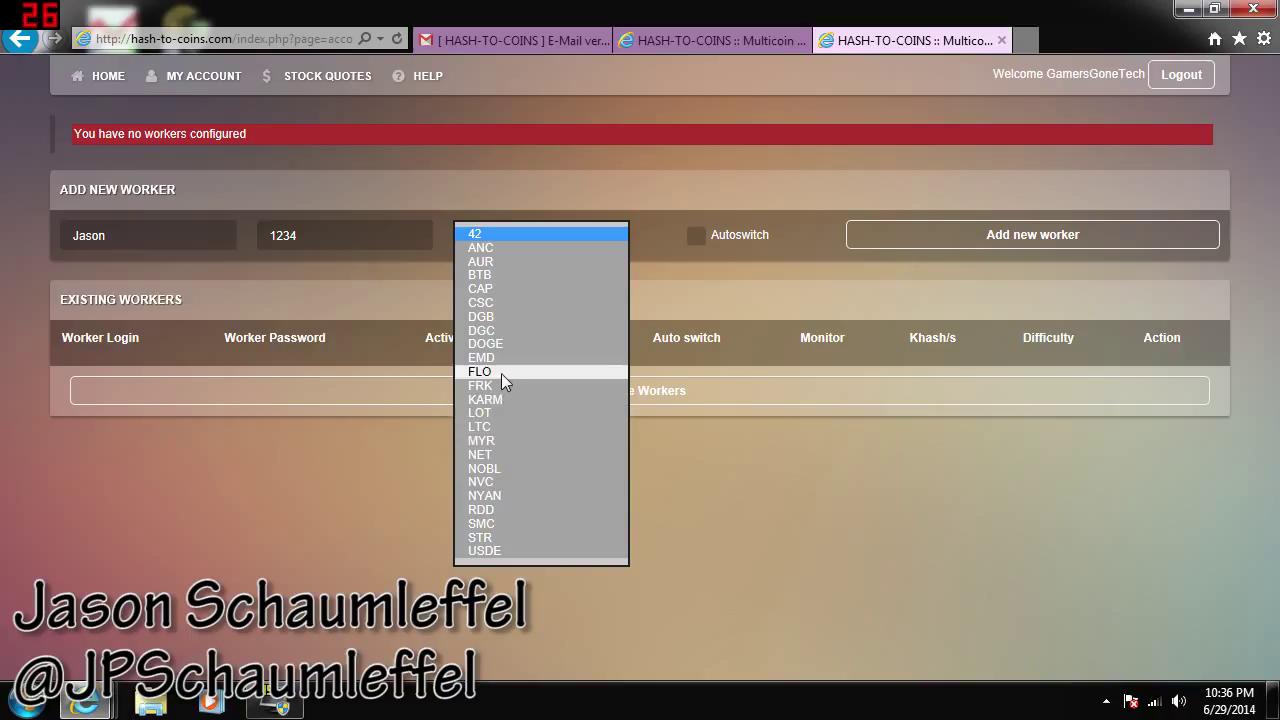
Choose FLO as the worker's coin and add worker 'Jason' to the pool
click(501, 373)
click(475, 190)
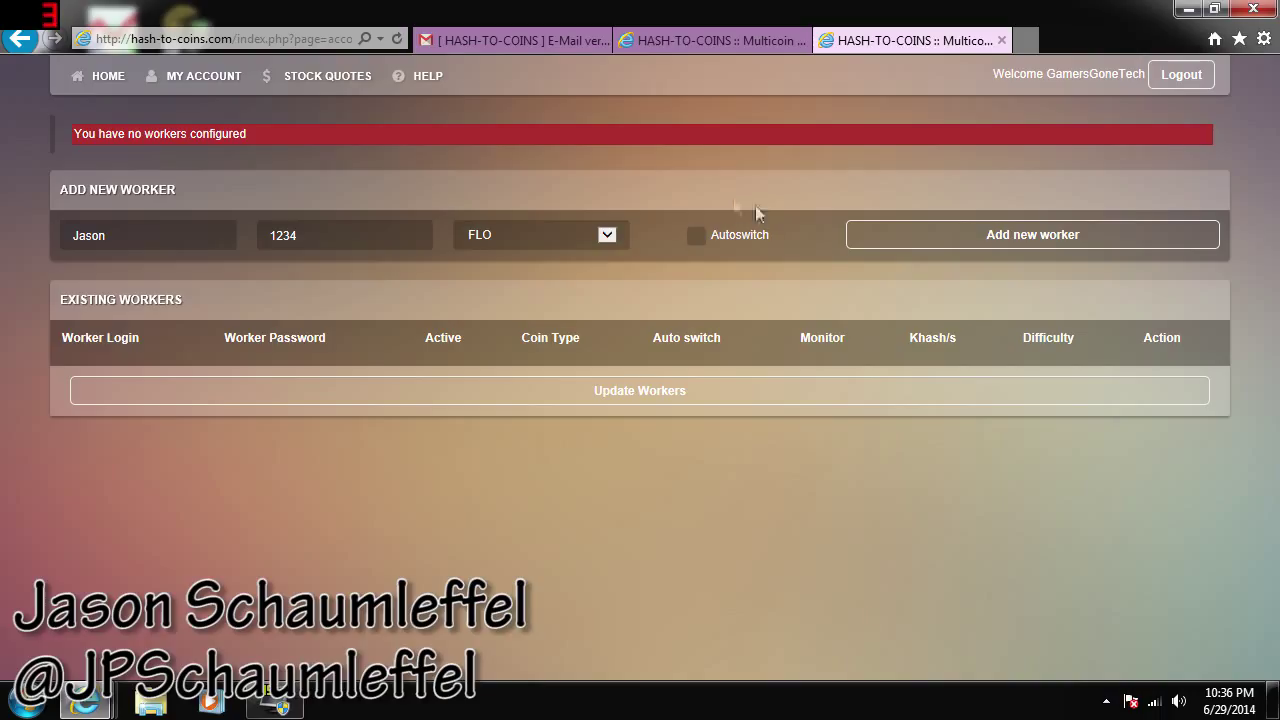
click(910, 243)
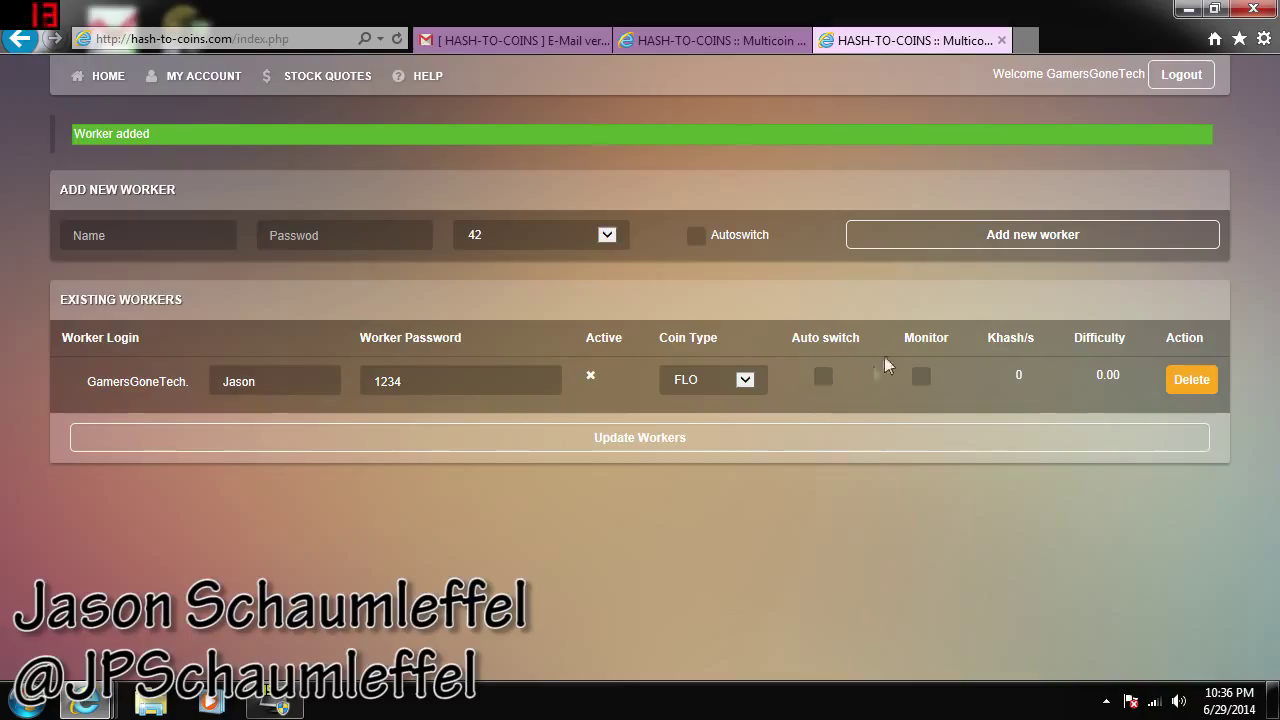
Tick Monitor for the FLO worker and save with Update Workers
click(914, 378)
click(910, 438)
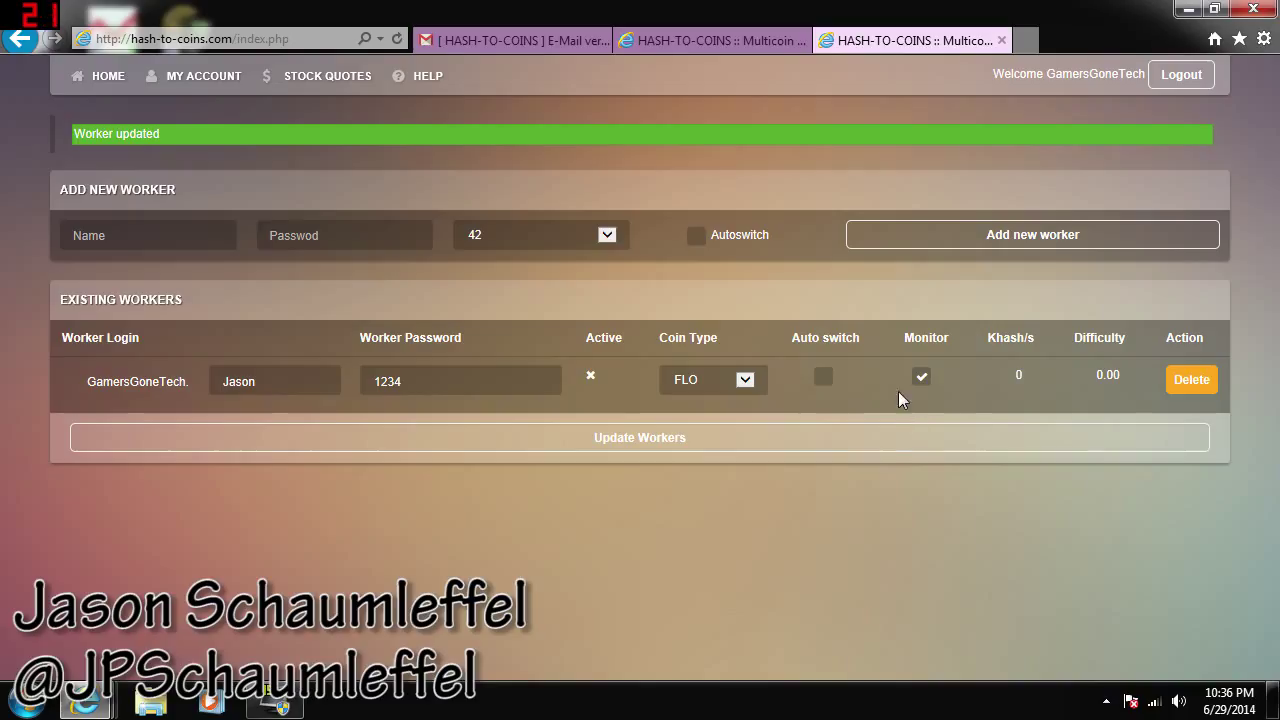